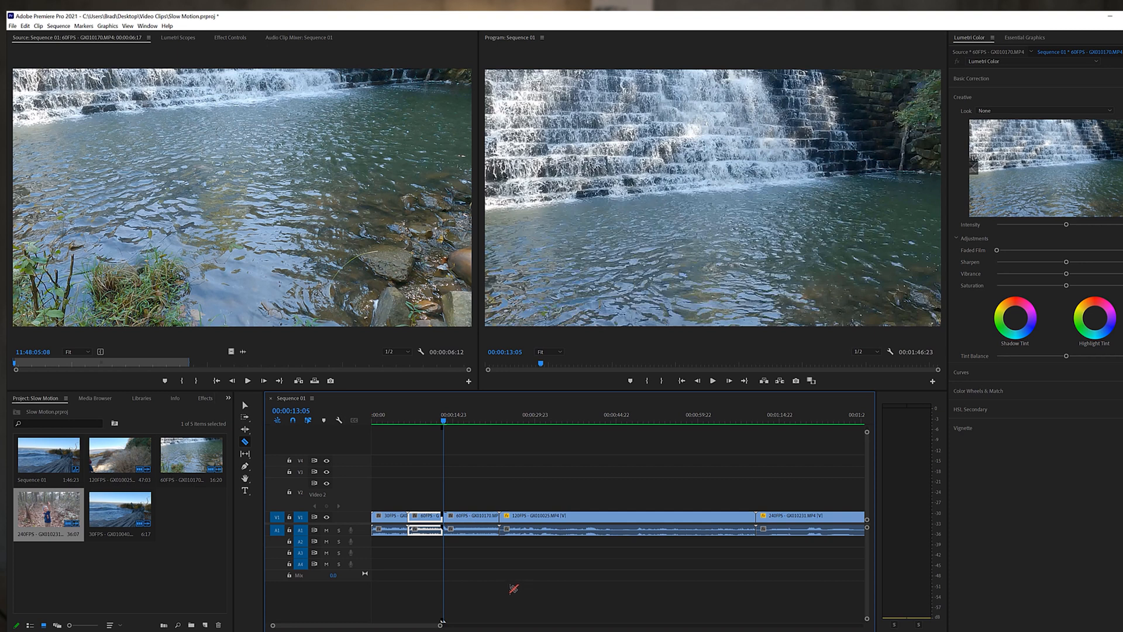
Set the speed of the first 60FPS segment to 250% and ripple delete the gap it leaves on the timeline
{"action": "right_click", "coordinate": [422, 519]}
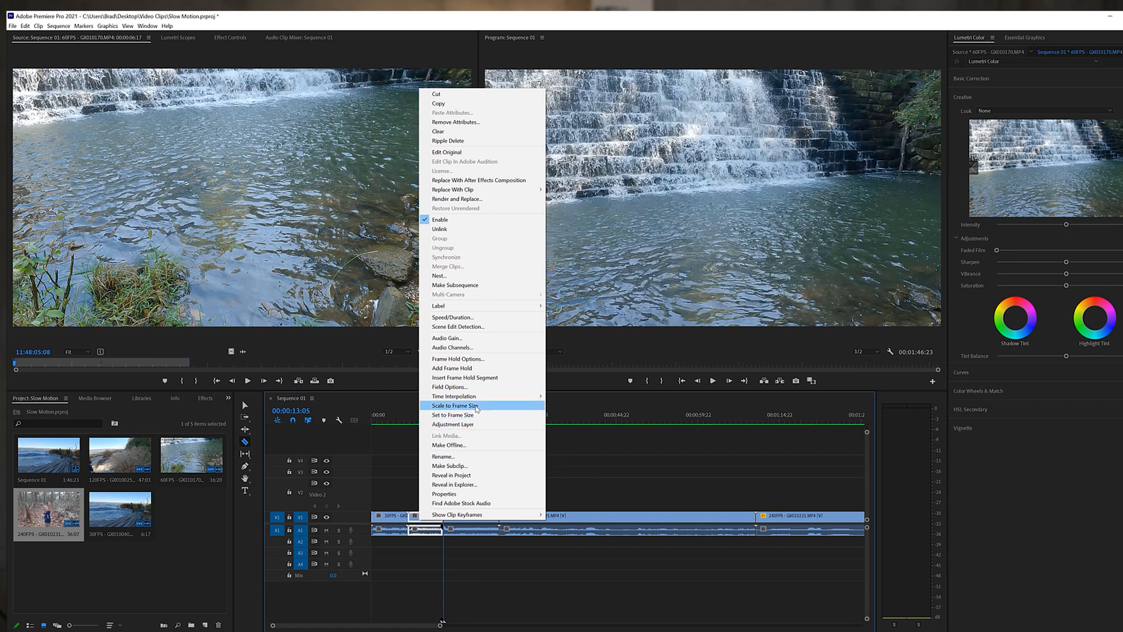
{"action": "left_click", "coordinate": [452, 317]}
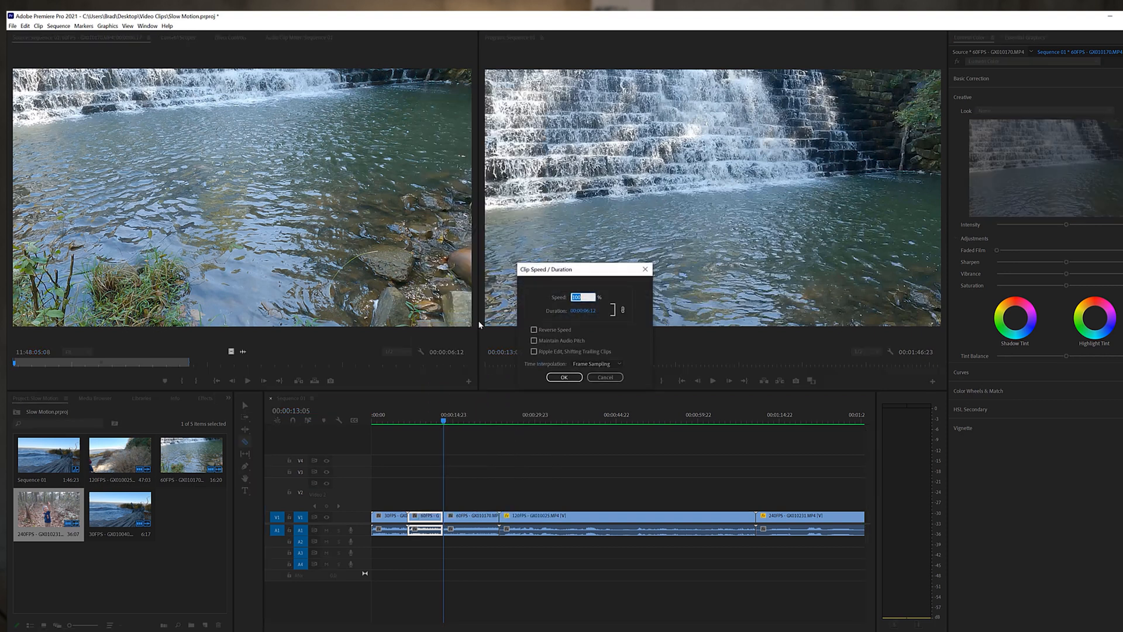
{"action": "type", "text": "250"}
{"action": "left_click", "coordinate": [564, 377]}
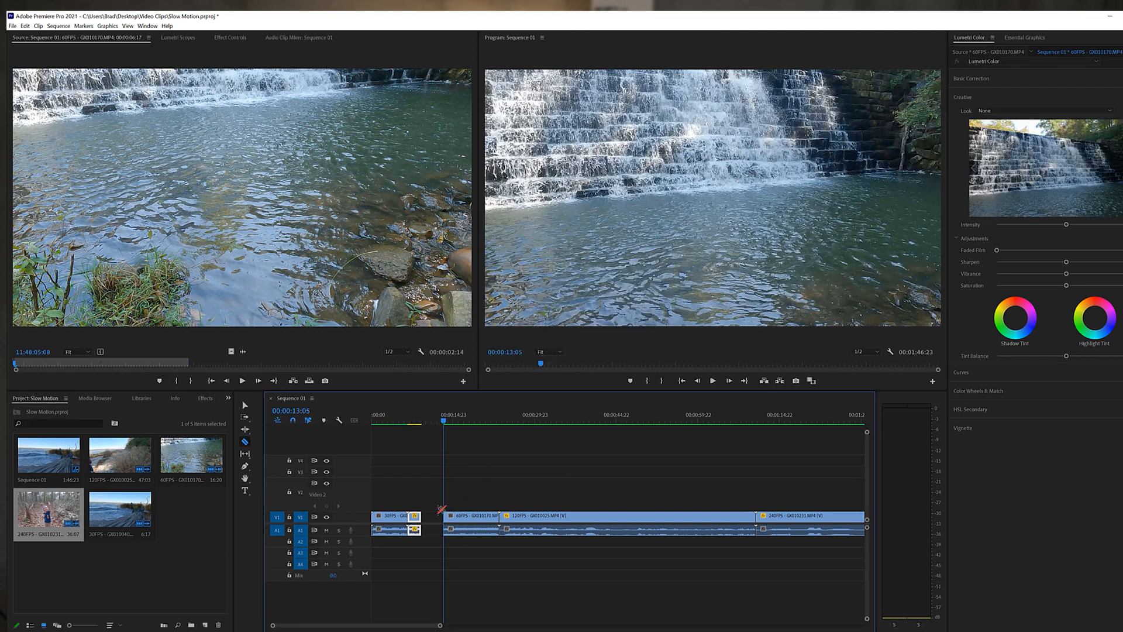
{"action": "left_click", "coordinate": [433, 522]}
Render the sequence from In to Out
{"action": "left_click", "coordinate": [403, 414]}
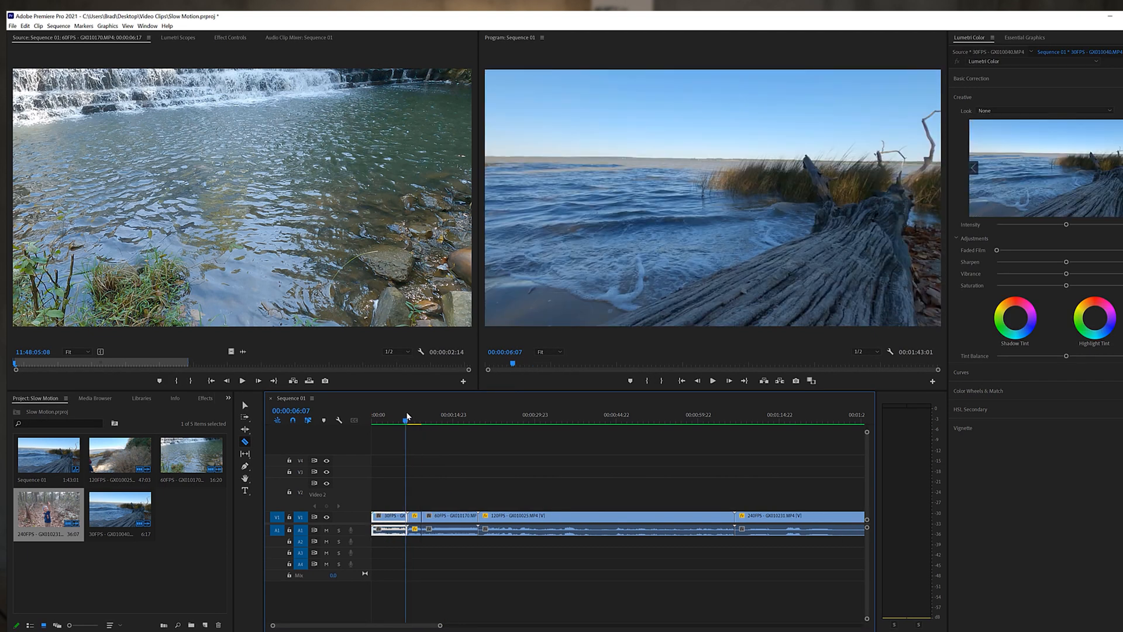
{"action": "left_click", "coordinate": [59, 25]}
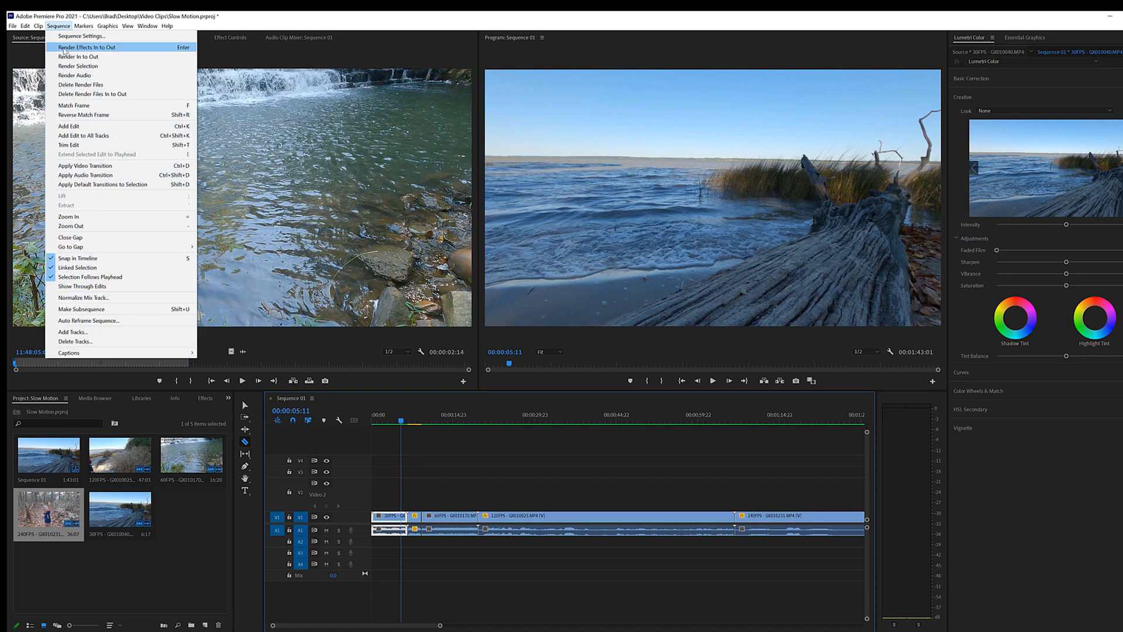
{"action": "left_click", "coordinate": [76, 58]}
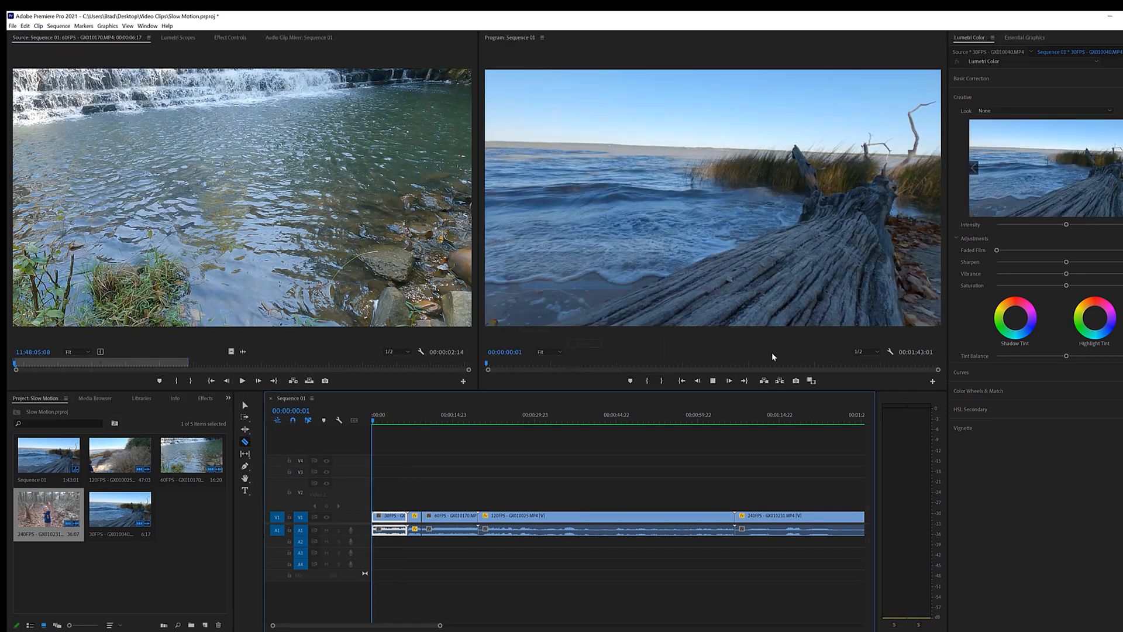
Play back the sequence from the end of the 30FPS clip through the sped-up opening of the 60FPS clip
{"action": "left_click", "coordinate": [406, 410]}
{"action": "left_click_drag", "start_coordinate": [406, 409], "coordinate": [408, 409]}
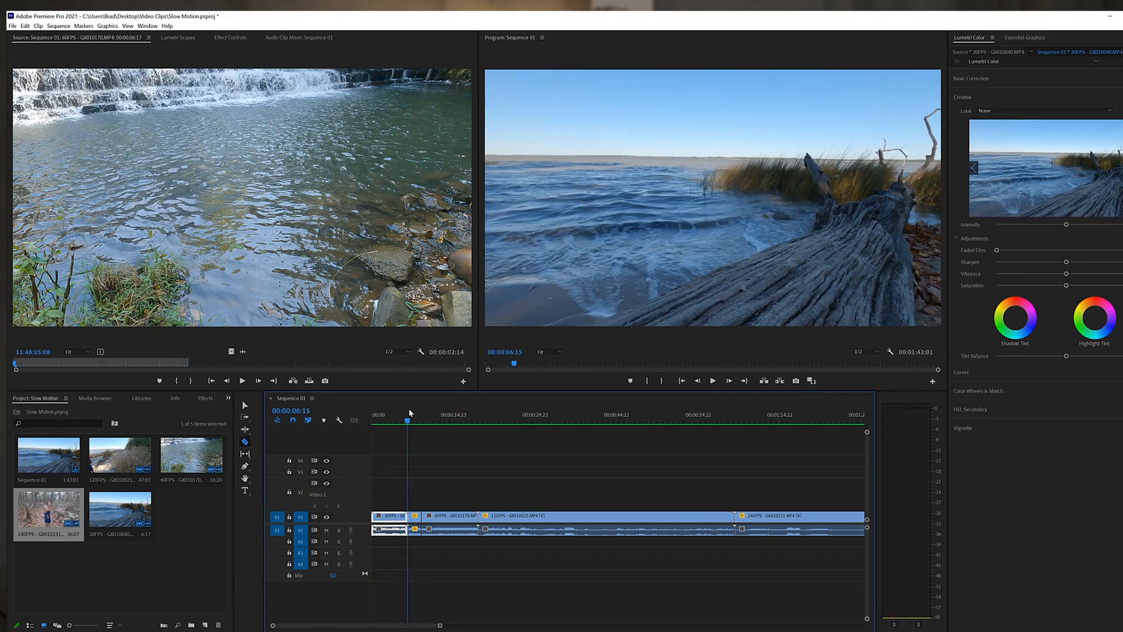
{"action": "left_click", "coordinate": [711, 381]}
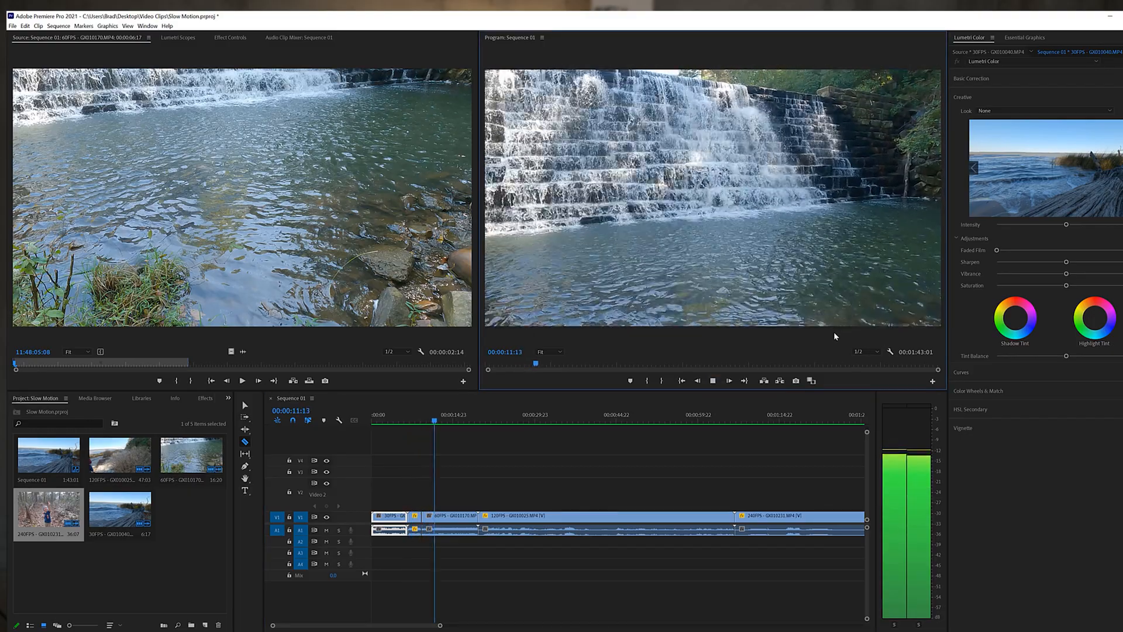
{"action": "left_click", "coordinate": [713, 381]}
Cut the remaining 60FPS clip at 00:00:14:11 and set the speed of the section after the cut to 250%
{"action": "left_click", "coordinate": [445, 513]}
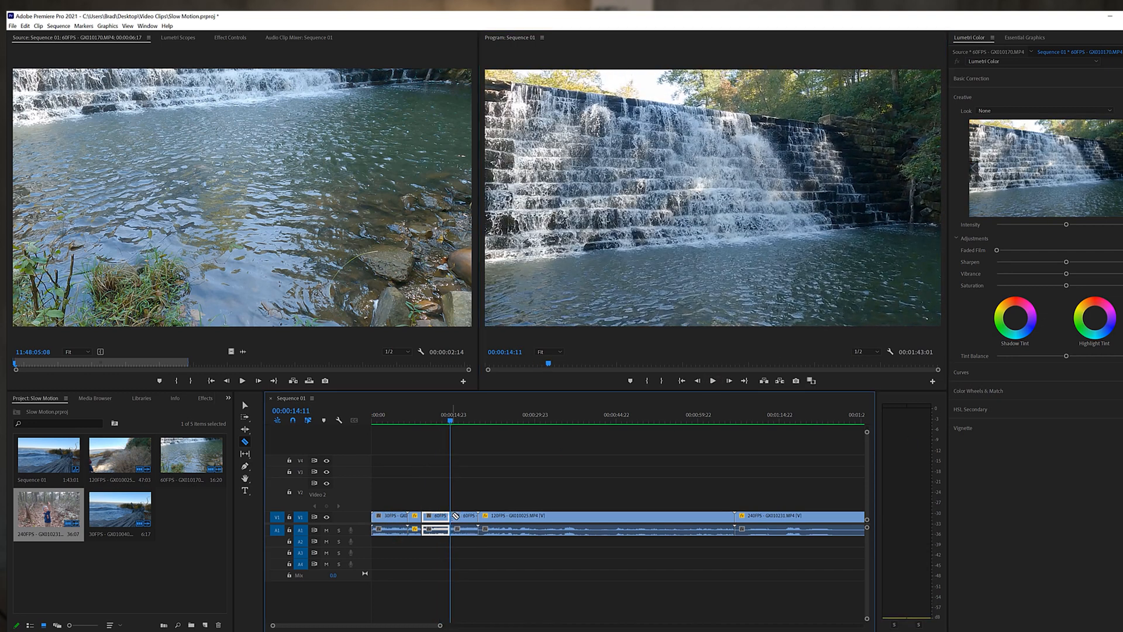
{"action": "right_click", "coordinate": [470, 516]}
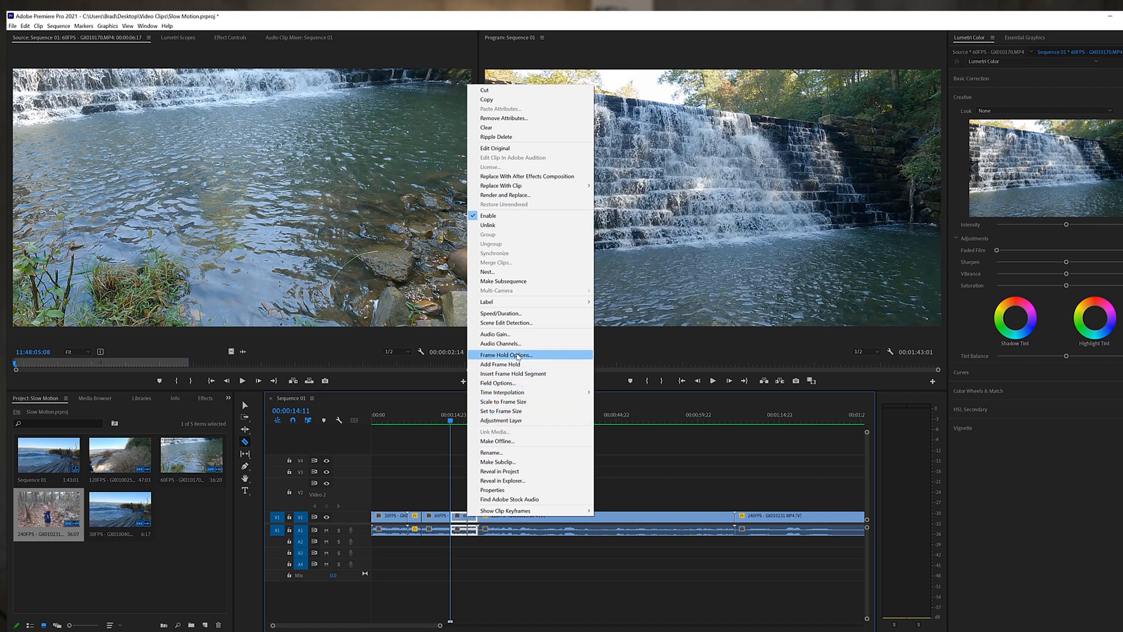
{"action": "left_click", "coordinate": [501, 314]}
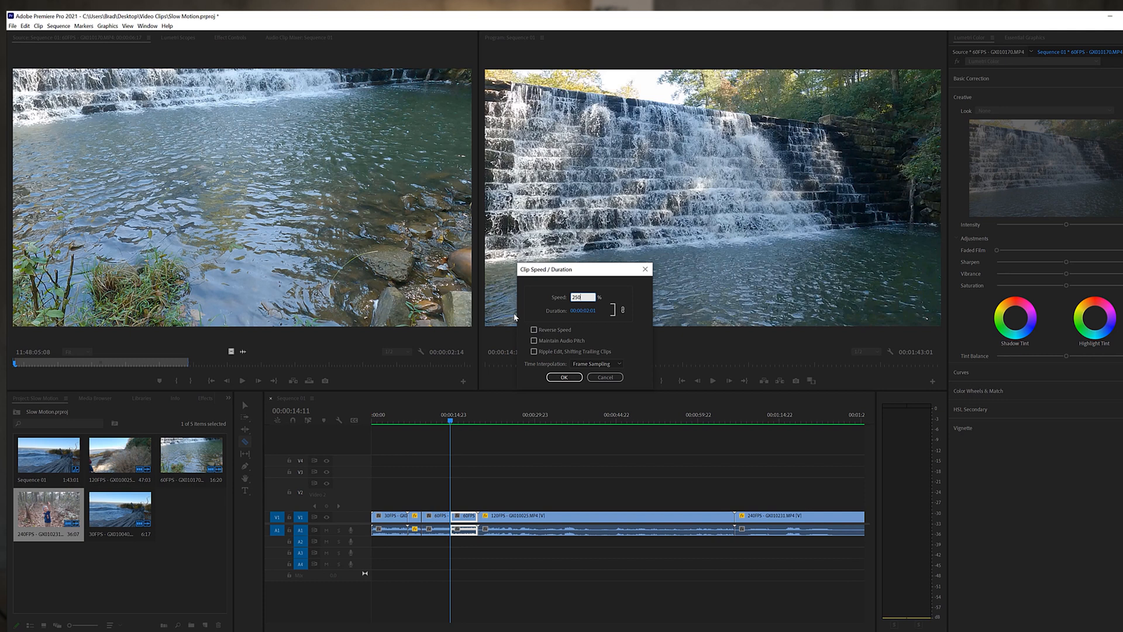
{"action": "left_click", "coordinate": [561, 377]}
Ripple delete the gap before the 120FPS clip and render the sequence from In to Out
{"action": "right_click", "coordinate": [477, 527]}
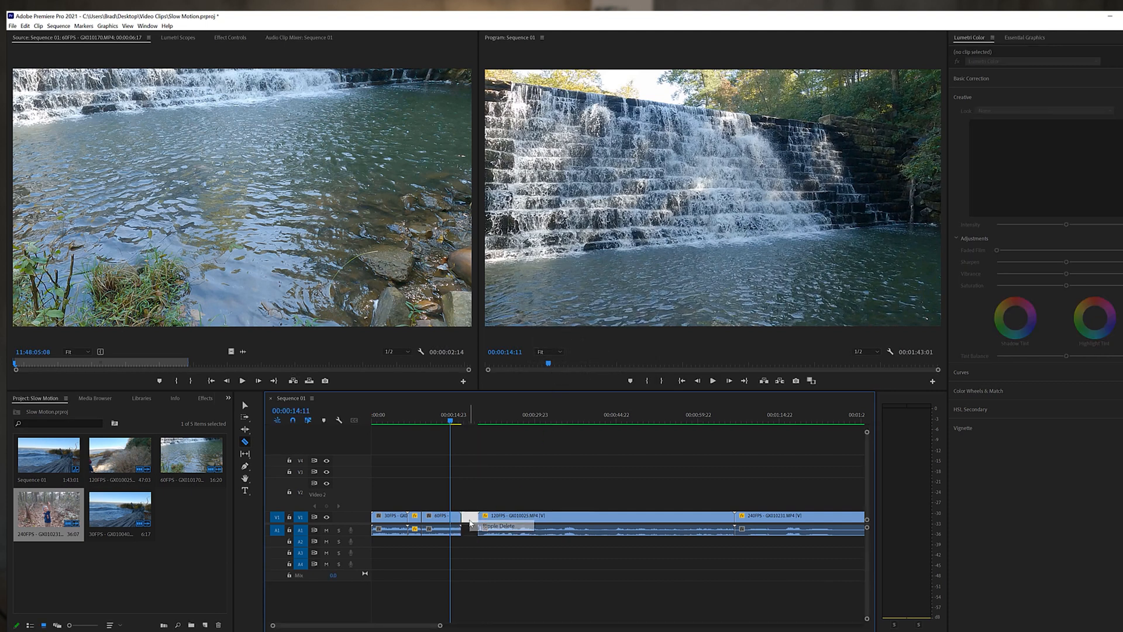
{"action": "left_click", "coordinate": [478, 527]}
{"action": "left_click", "coordinate": [59, 26]}
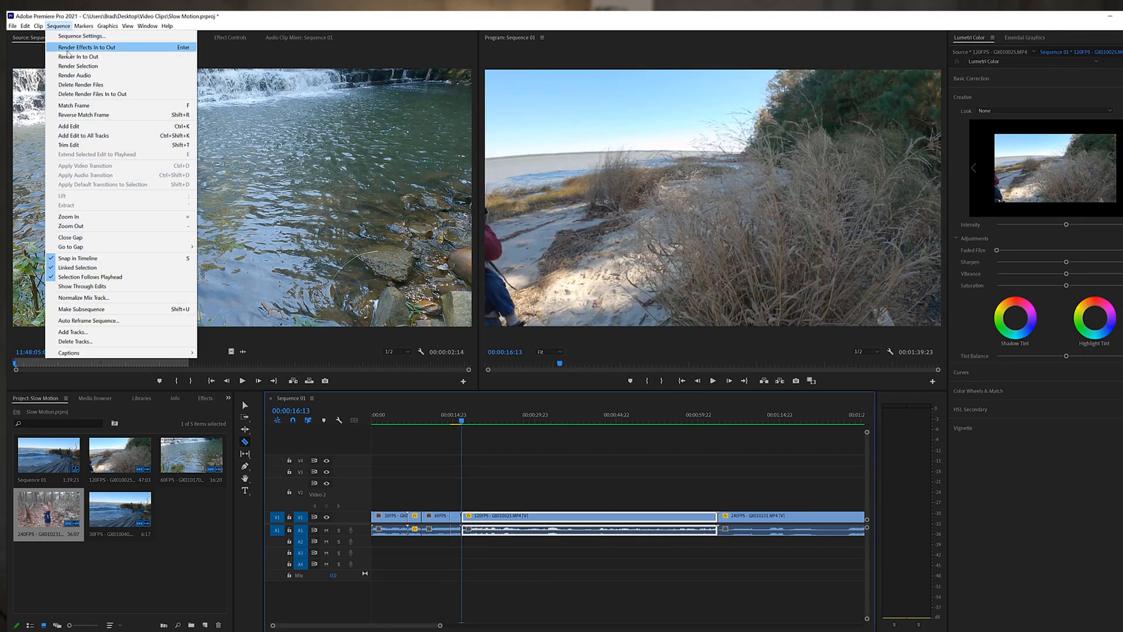
{"action": "left_click", "coordinate": [76, 54]}
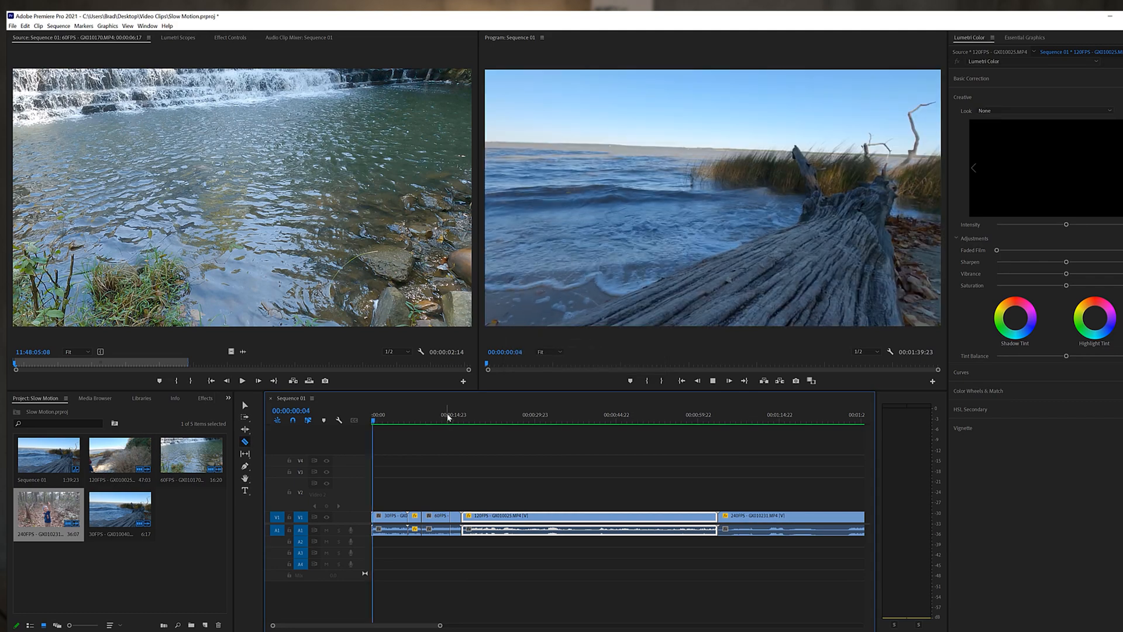
Play back the end of the 60FPS clip through the transition into the 120FPS clip
{"action": "left_click", "coordinate": [440, 415]}
{"action": "left_click", "coordinate": [708, 385]}
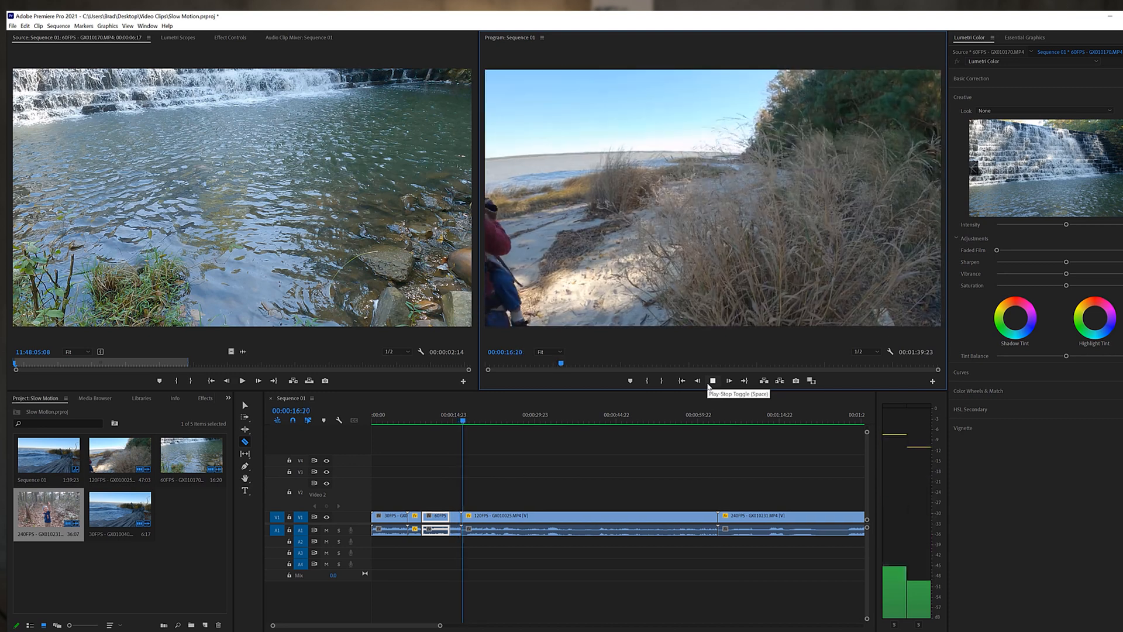
{"action": "left_click", "coordinate": [708, 382]}
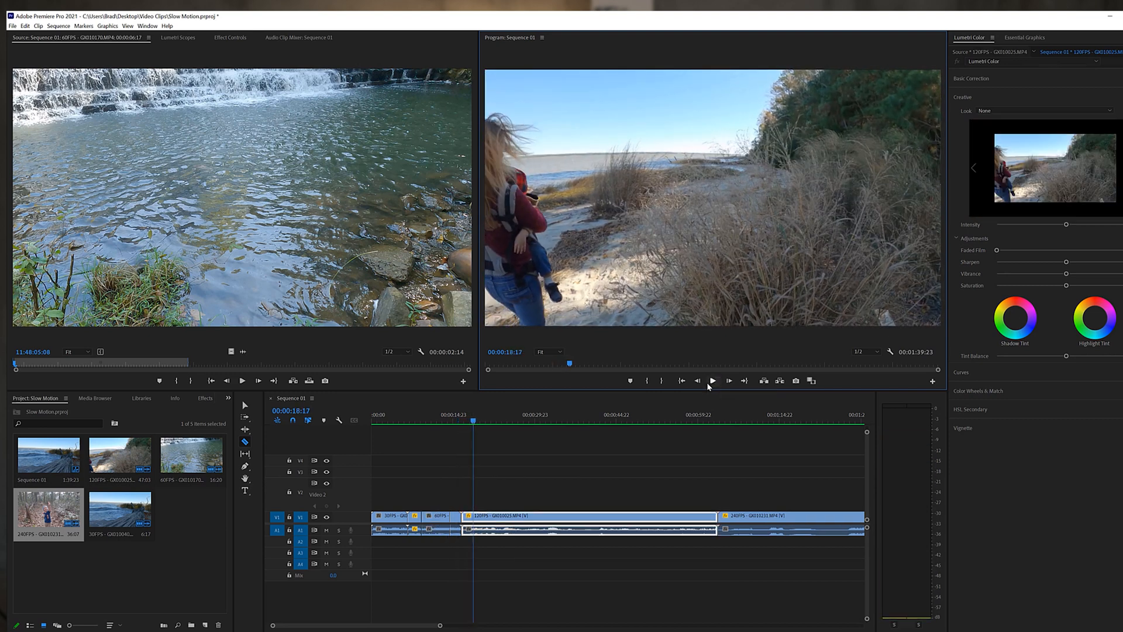
Speed up the part of the 120FPS clip before 00:00:35:12 as a separate segment and ripple delete the gap behind it
{"action": "left_click_drag", "start_coordinate": [474, 420], "coordinate": [566, 430]}
{"action": "left_click", "coordinate": [565, 514]}
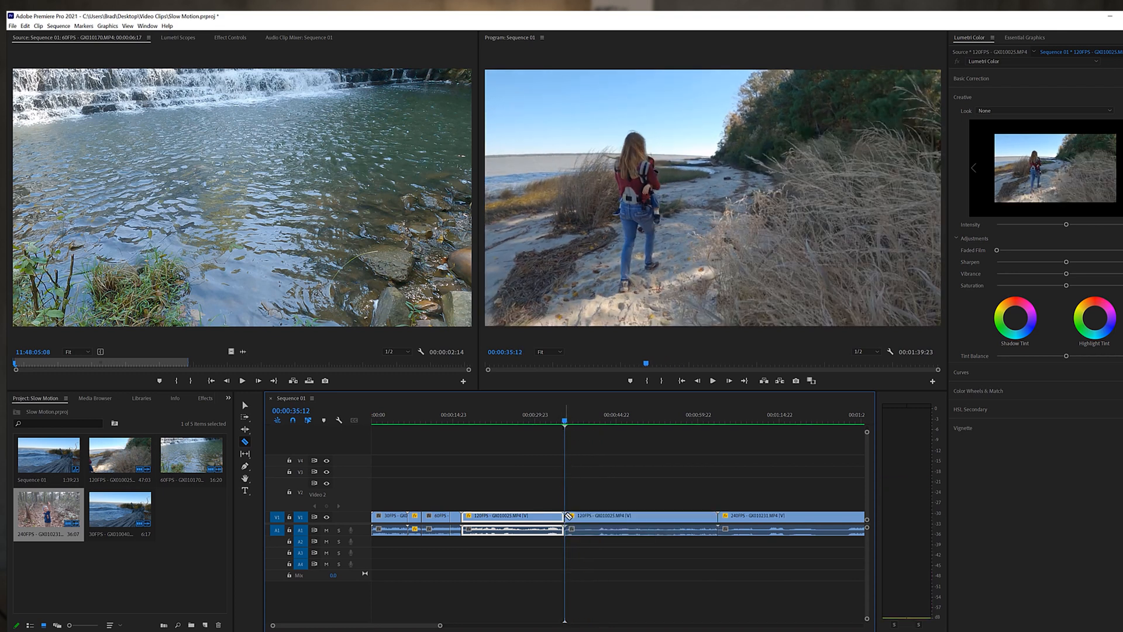
{"action": "right_click", "coordinate": [526, 518]}
{"action": "left_click", "coordinate": [570, 315]}
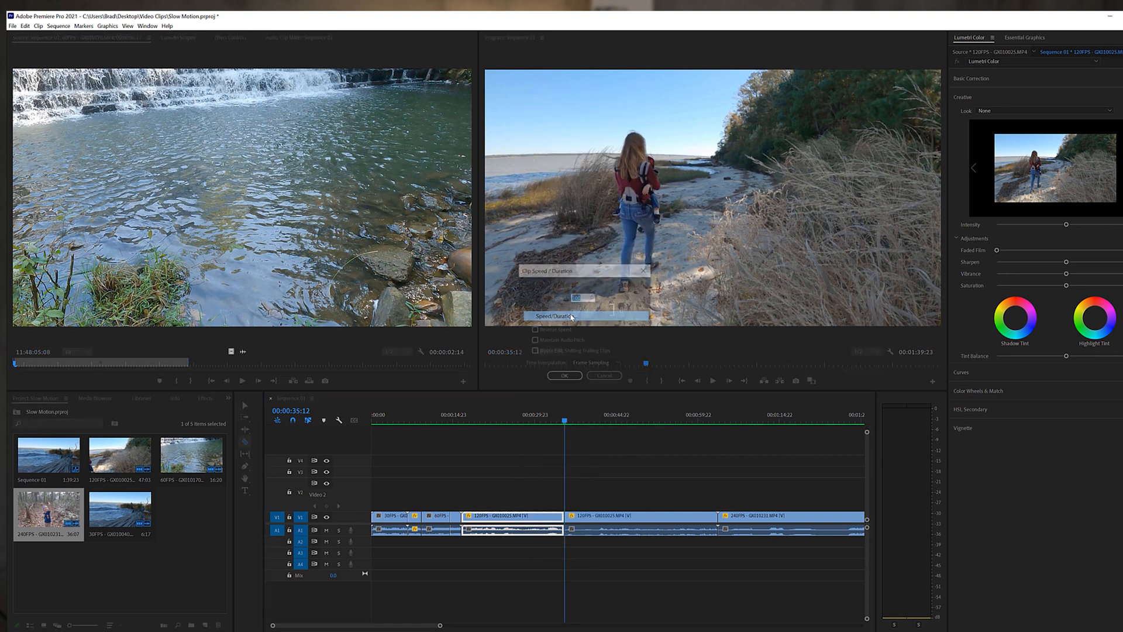
{"action": "key", "text": "Return"}
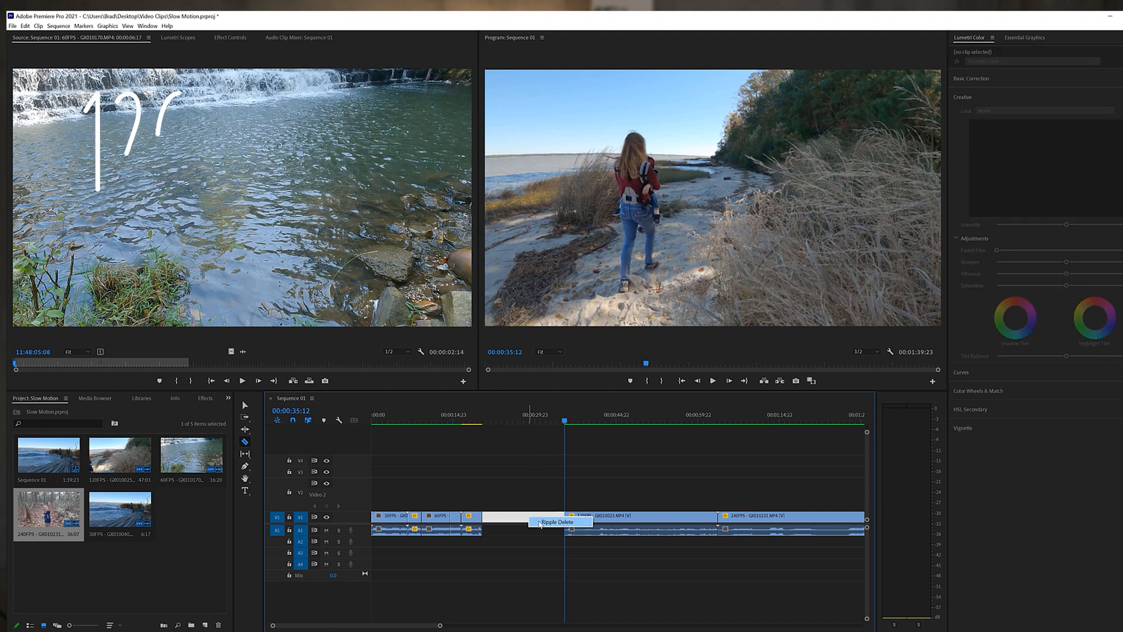
{"action": "left_click", "coordinate": [531, 518]}
Speed up the end of the 120FPS clip from 00:00:30:01 as a separate segment and ripple delete the gap before the 240FPS clip
{"action": "left_click_drag", "start_coordinate": [483, 421], "coordinate": [536, 427]}
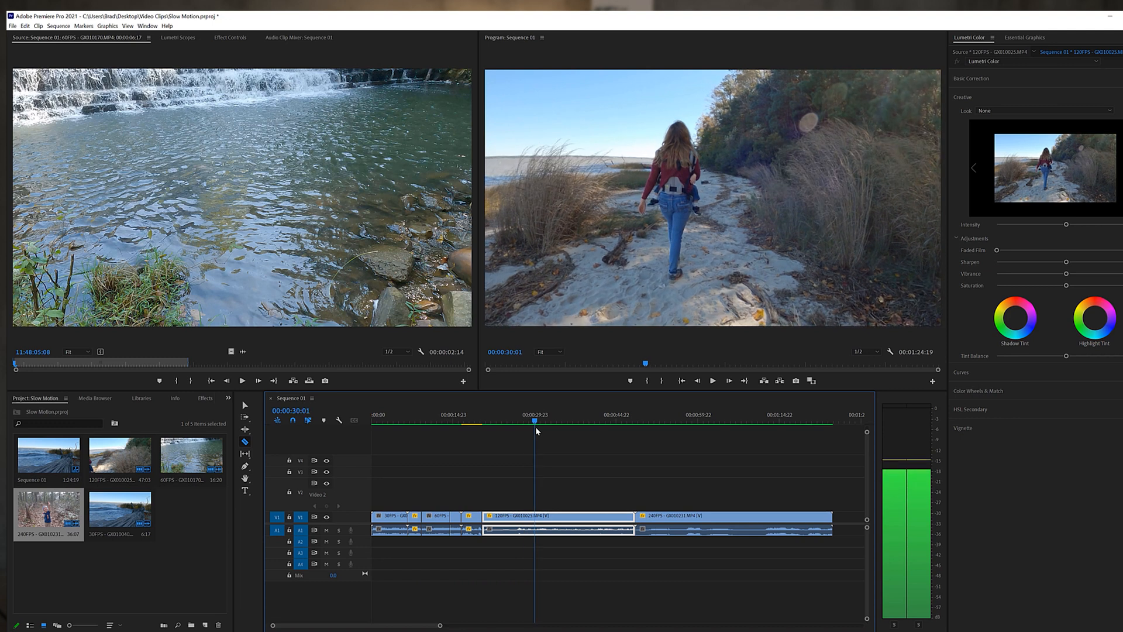
{"action": "right_click", "coordinate": [574, 517]}
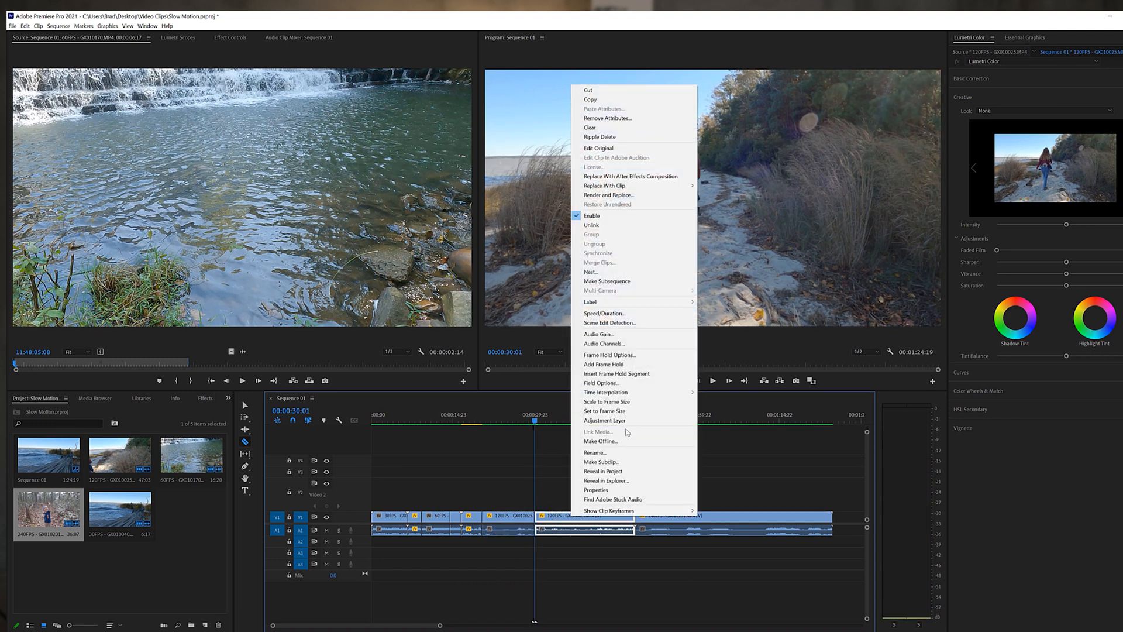
{"action": "left_click", "coordinate": [605, 314]}
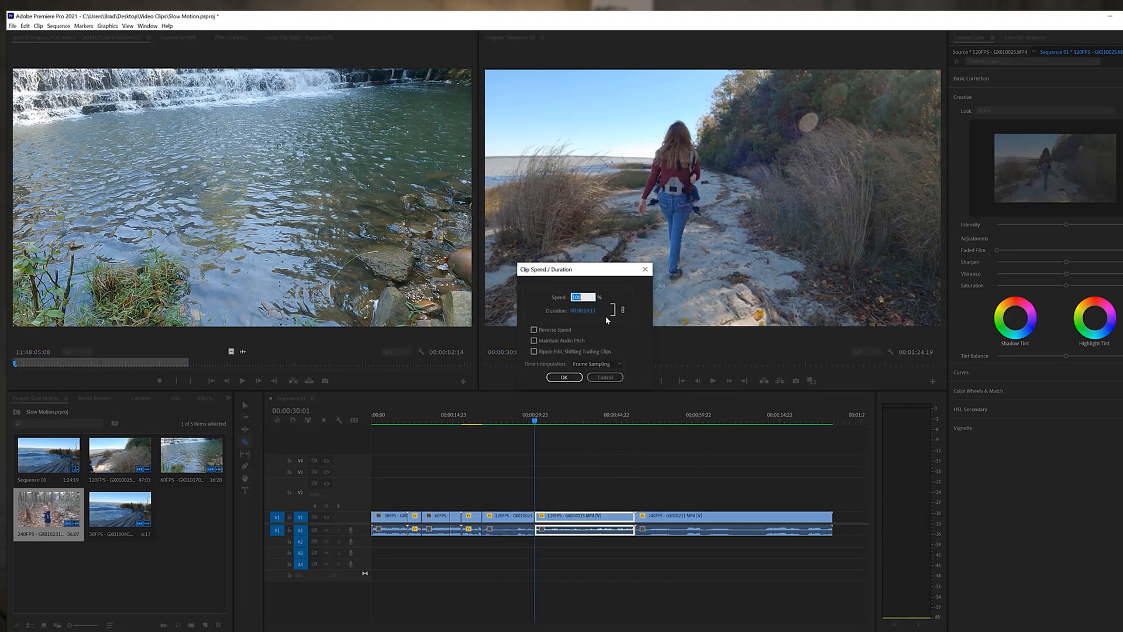
{"action": "key", "text": "Return"}
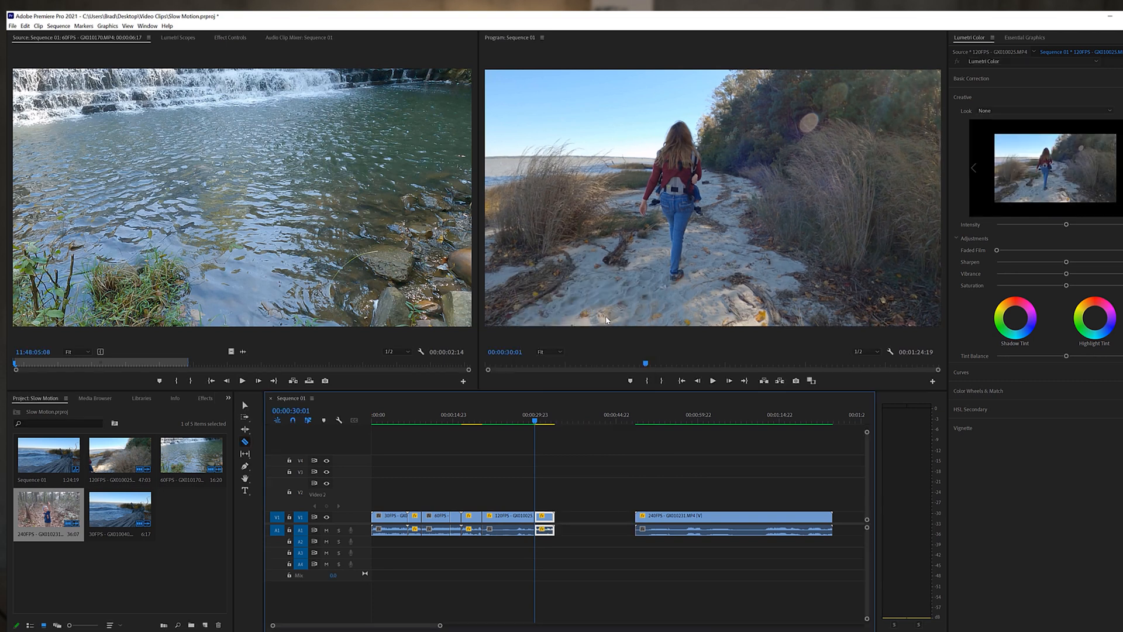
{"action": "right_click", "coordinate": [593, 519]}
{"action": "left_click", "coordinate": [608, 519]}
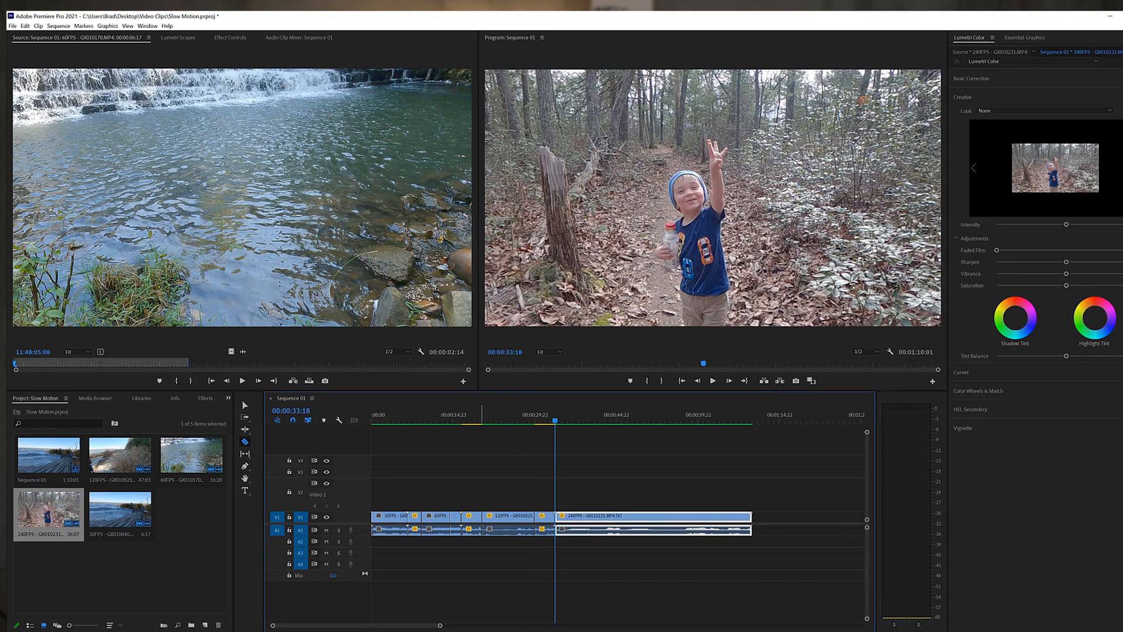
Render the sequence from In to Out and play it back from the start of the 120FPS footage
{"action": "left_click", "coordinate": [58, 25]}
{"action": "left_click", "coordinate": [58, 25]}
{"action": "left_click", "coordinate": [58, 25]}
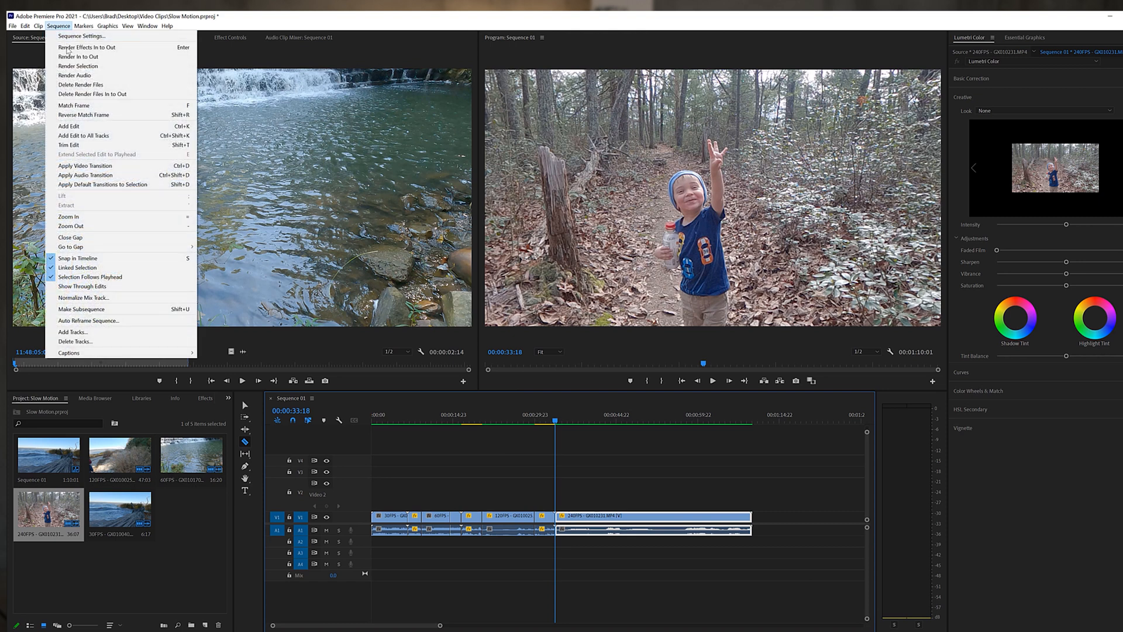
{"action": "left_click", "coordinate": [74, 56]}
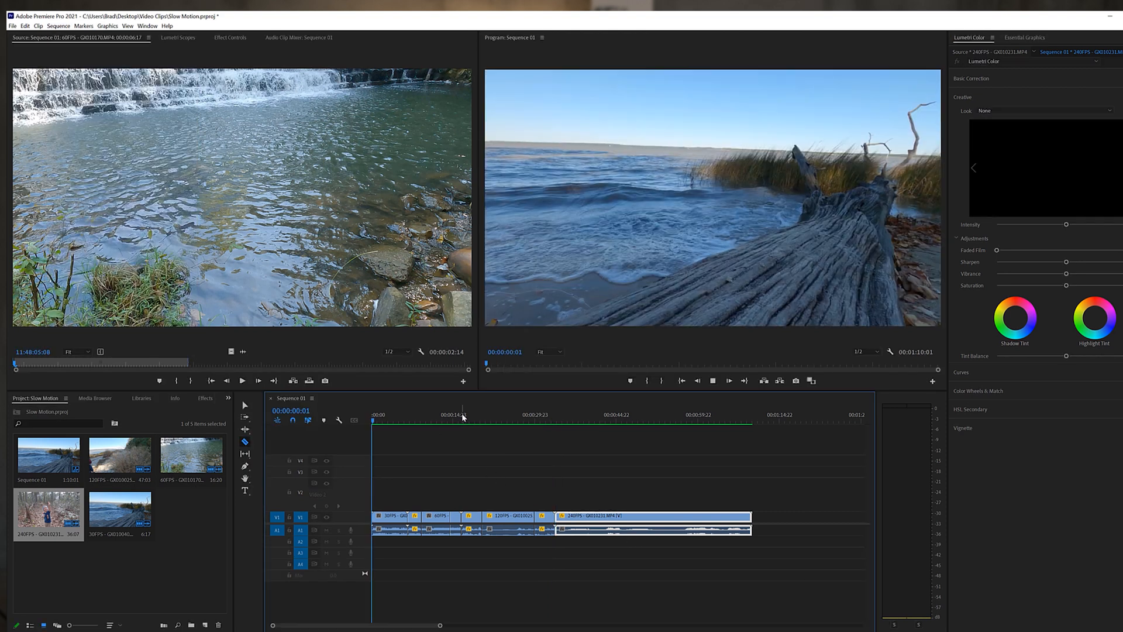
{"action": "left_click", "coordinate": [463, 417]}
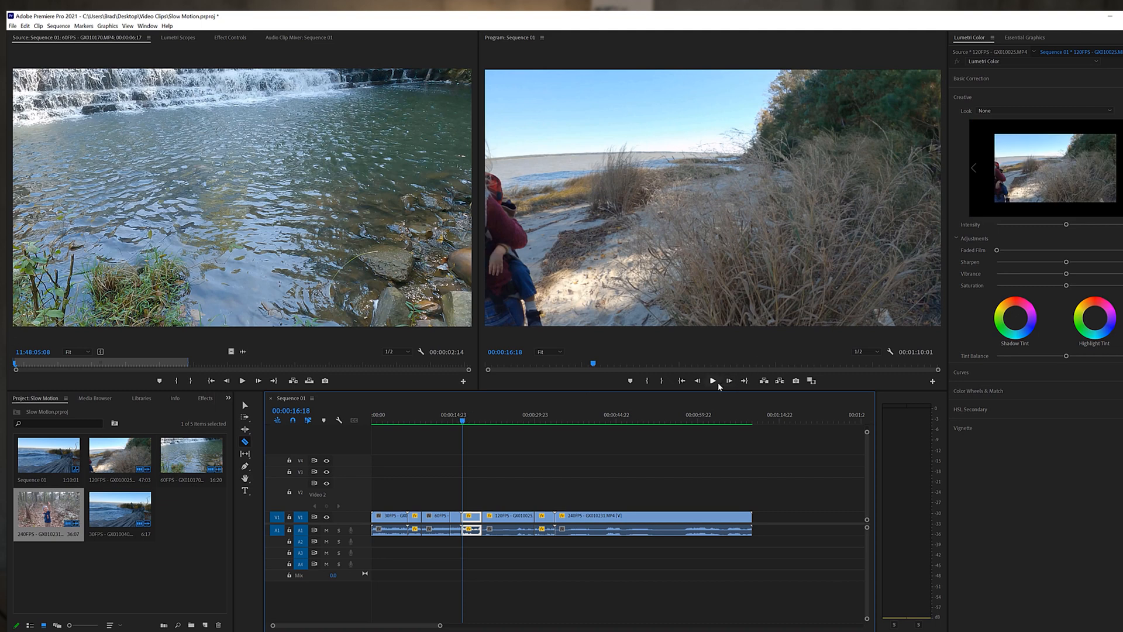
{"action": "left_click", "coordinate": [713, 381]}
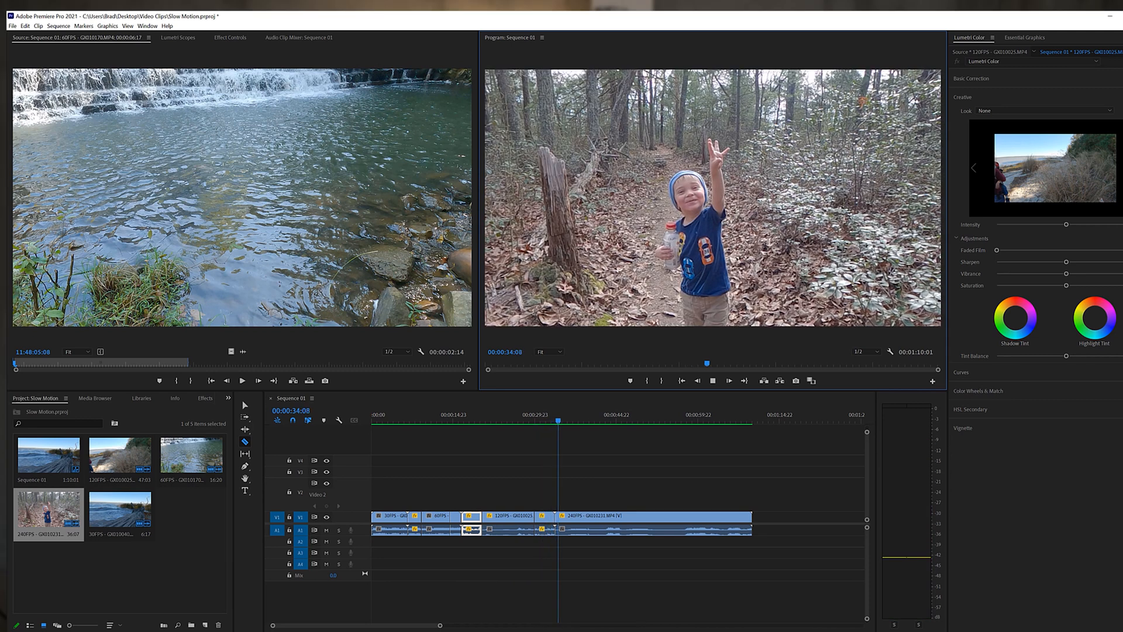
Set the part of the 240FPS clip before 00:00:57:10 to 1000% speed as a separate segment and ripple delete the gap
{"action": "left_click_drag", "start_coordinate": [571, 420], "coordinate": [685, 420]}
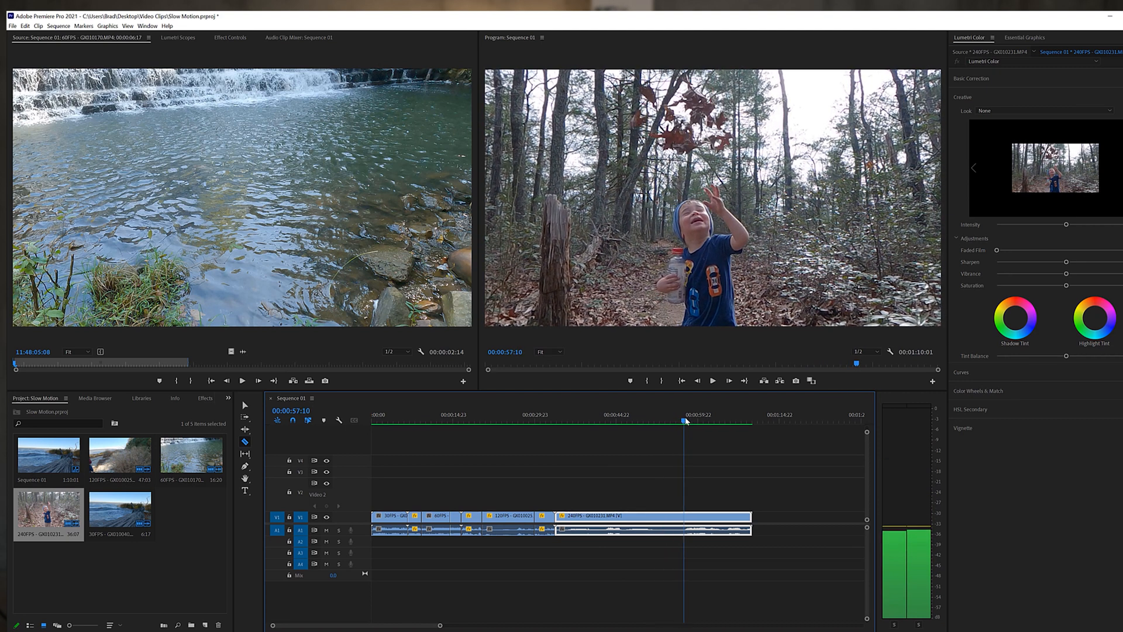
{"action": "right_click", "coordinate": [632, 516]}
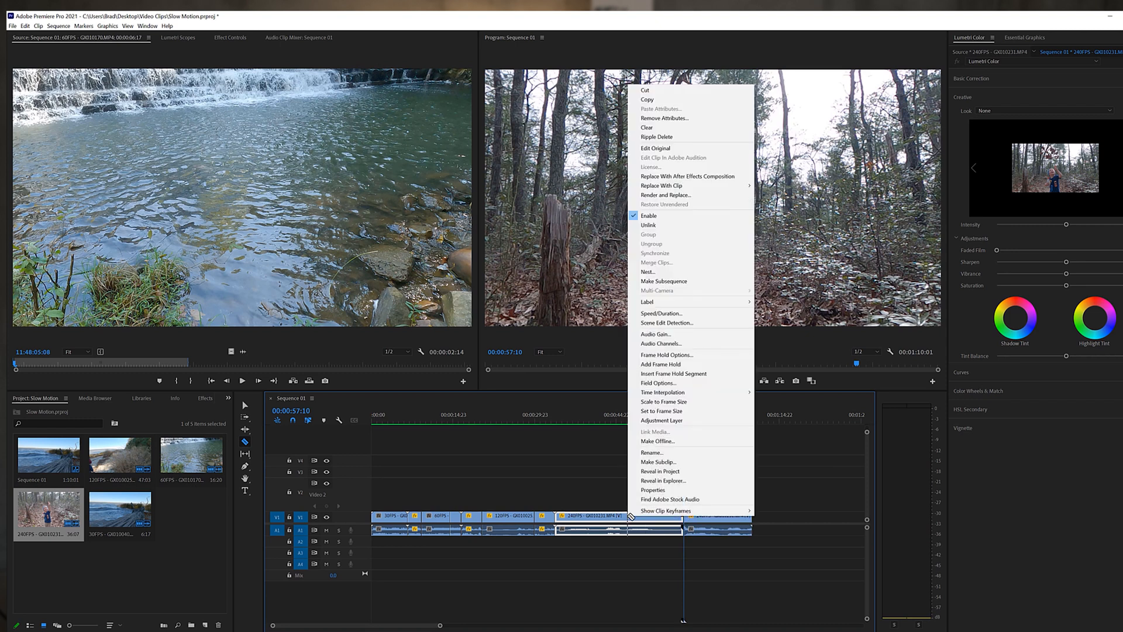
{"action": "left_click", "coordinate": [661, 313]}
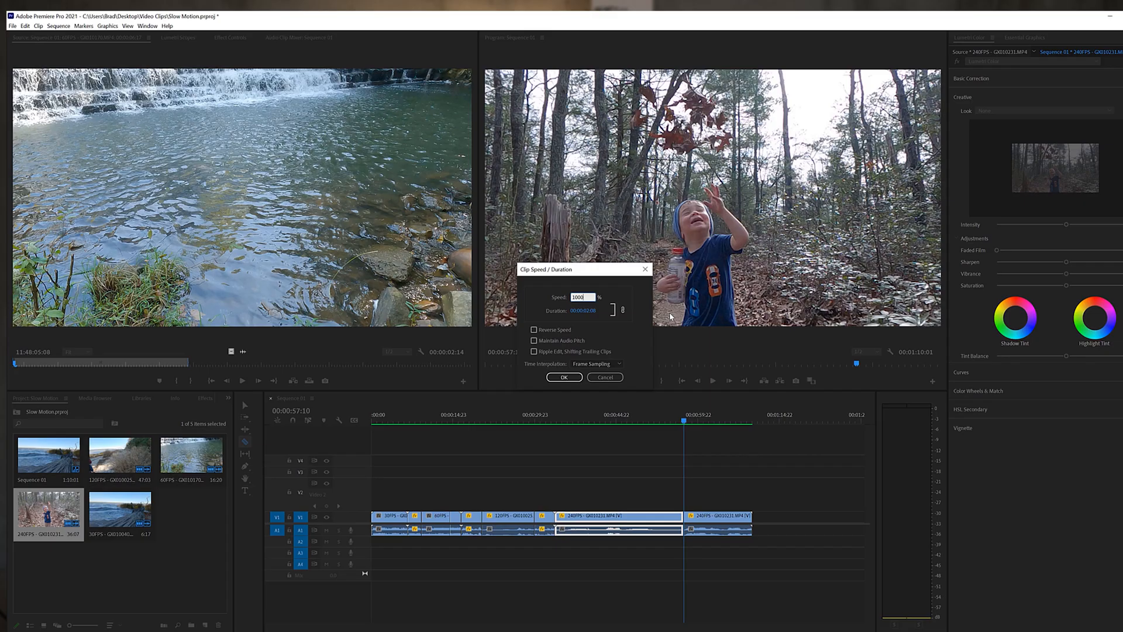
{"action": "key", "text": "Return"}
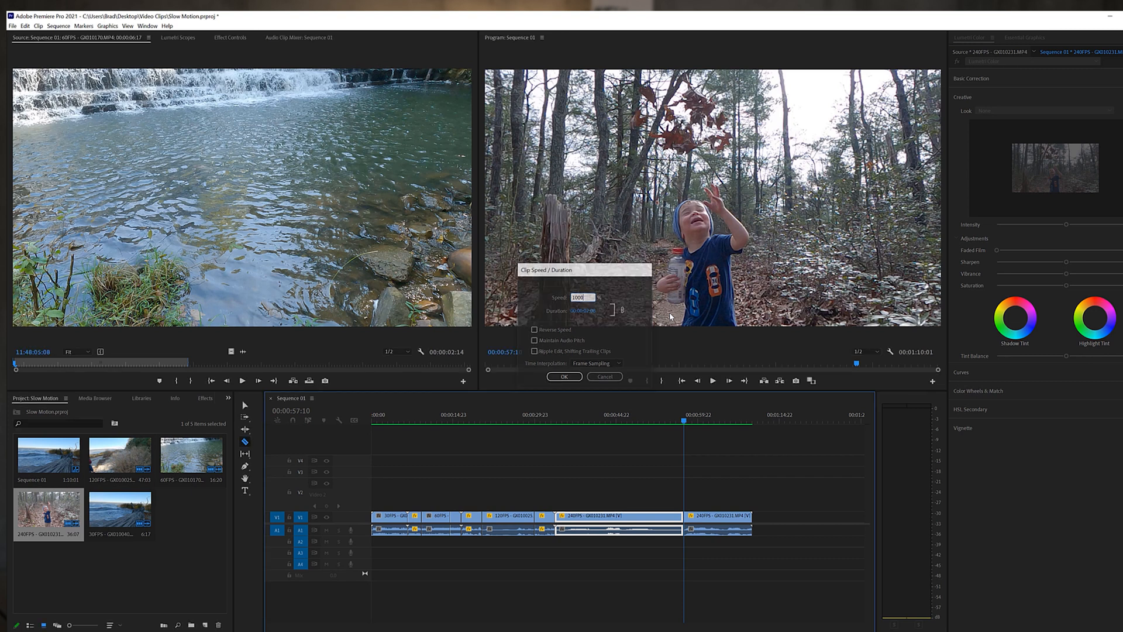
{"action": "left_click", "coordinate": [606, 517]}
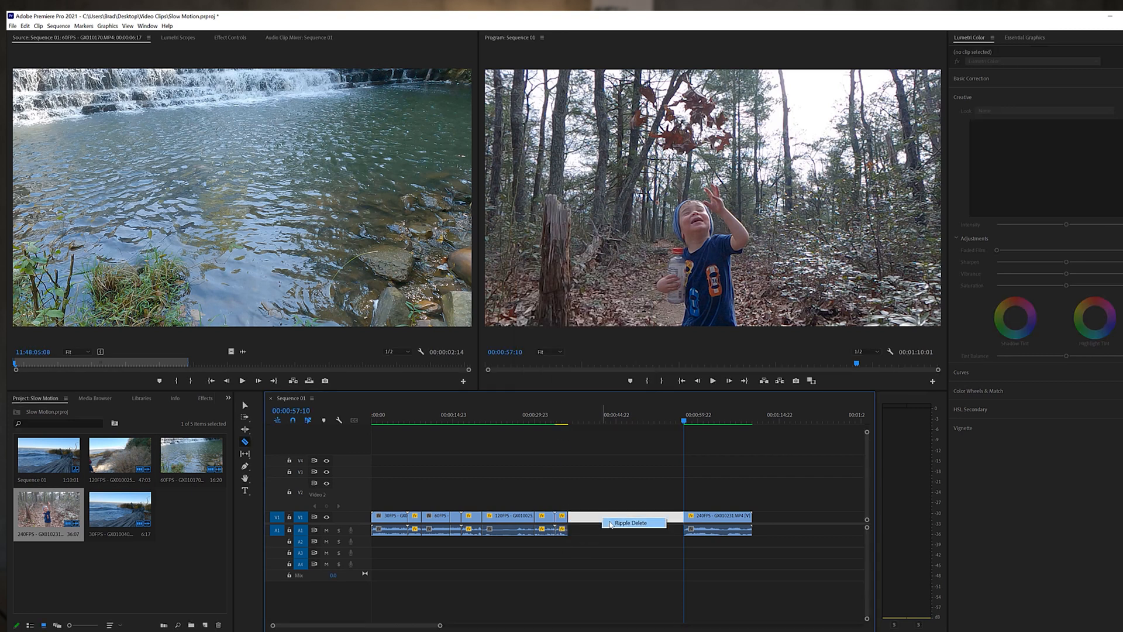
{"action": "key", "text": "Delete"}
Cut the remaining 240FPS clip at 00:00:42:04 and set the speed of its final section to 1000%
{"action": "left_click_drag", "start_coordinate": [569, 420], "coordinate": [604, 425]}
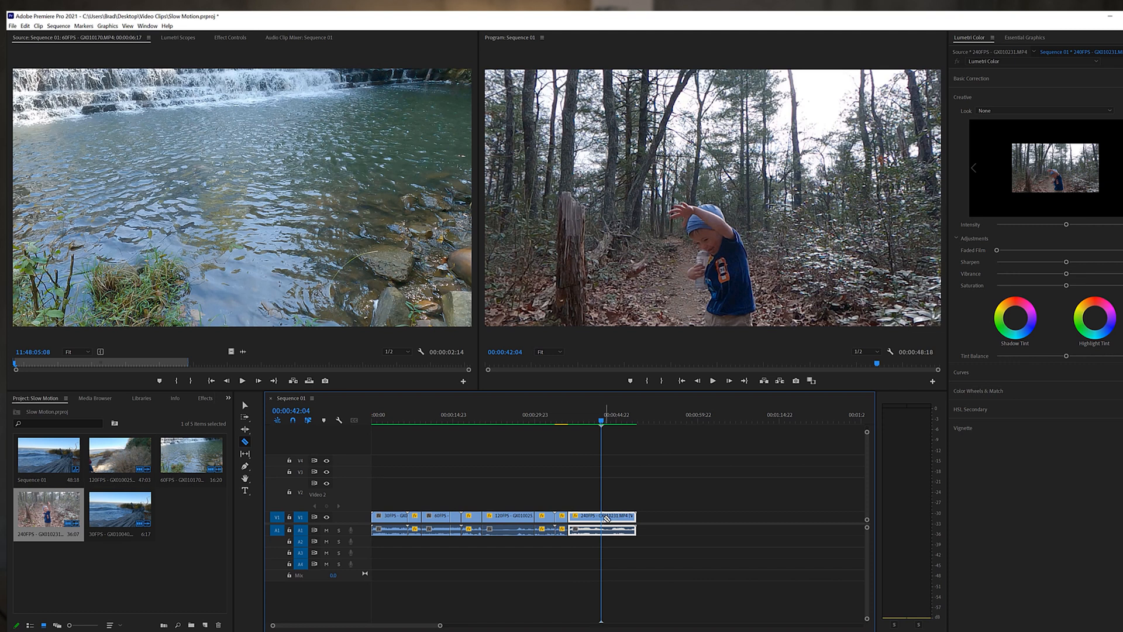
{"action": "right_click", "coordinate": [624, 515]}
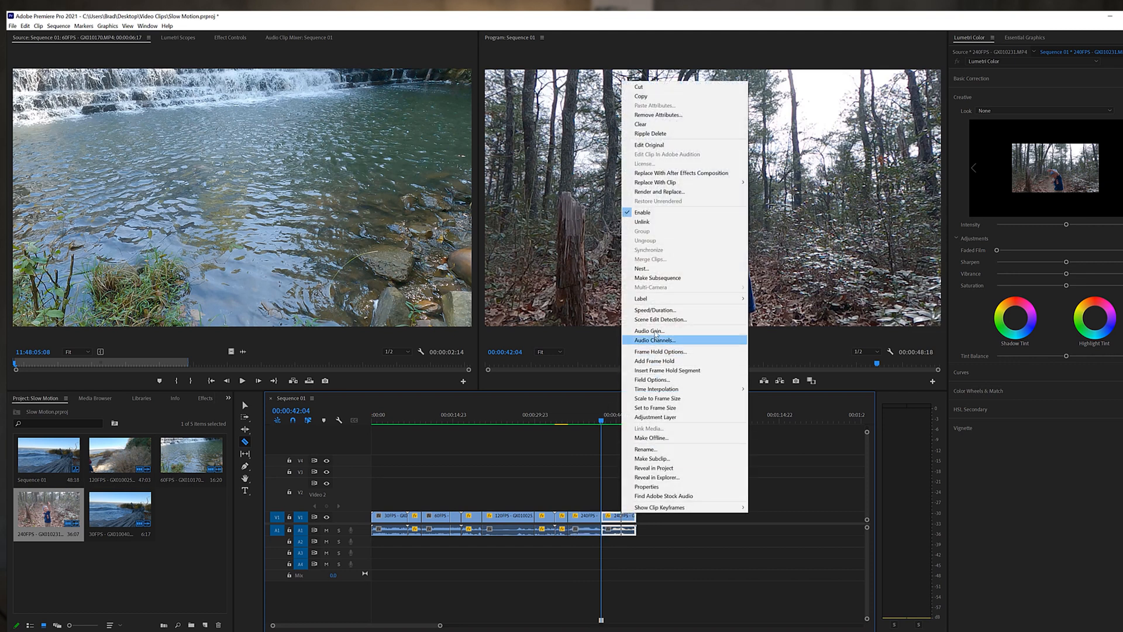
{"action": "left_click", "coordinate": [664, 309]}
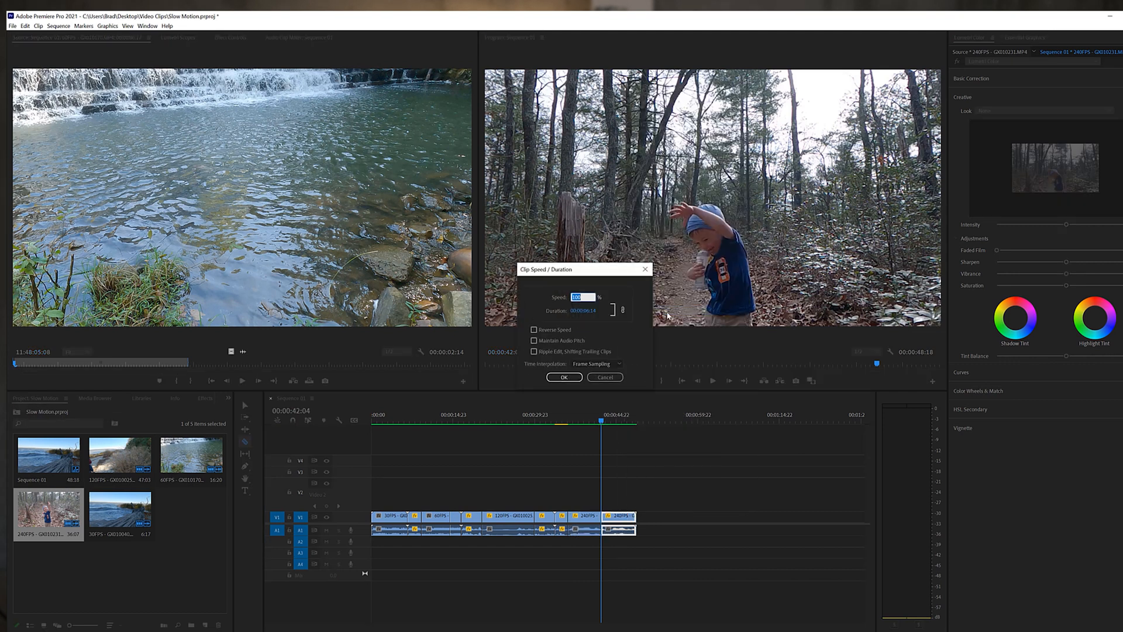
{"action": "type", "text": "1000"}
{"action": "key", "text": "Return"}
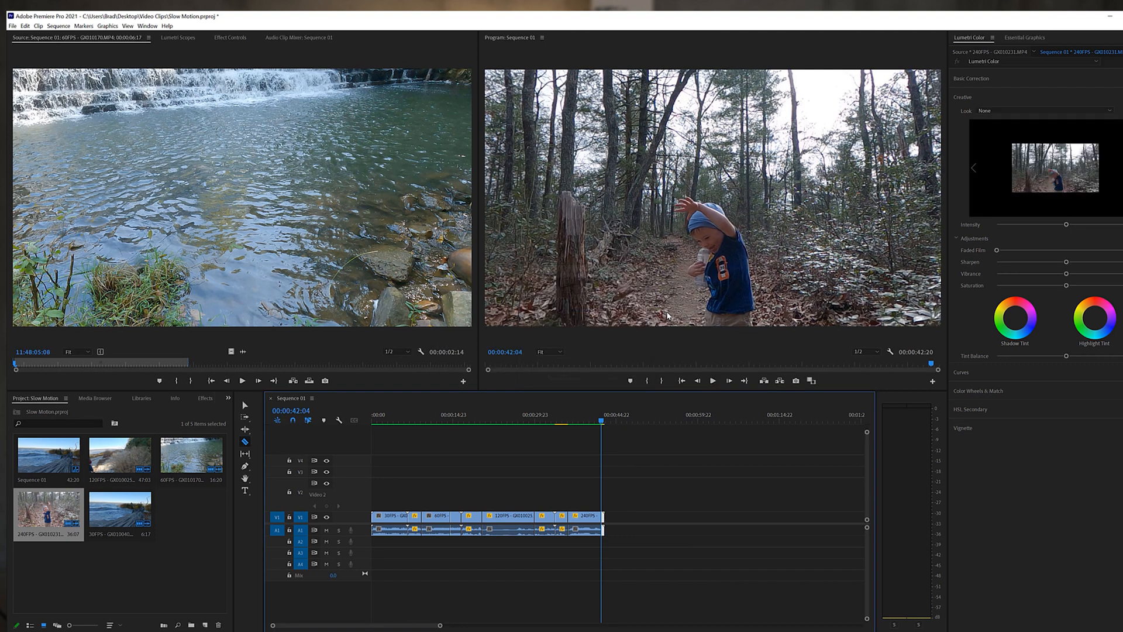
Render the sequence from In to Out and play it back from the sped-up start of the 240FPS footage
{"action": "left_click", "coordinate": [58, 26]}
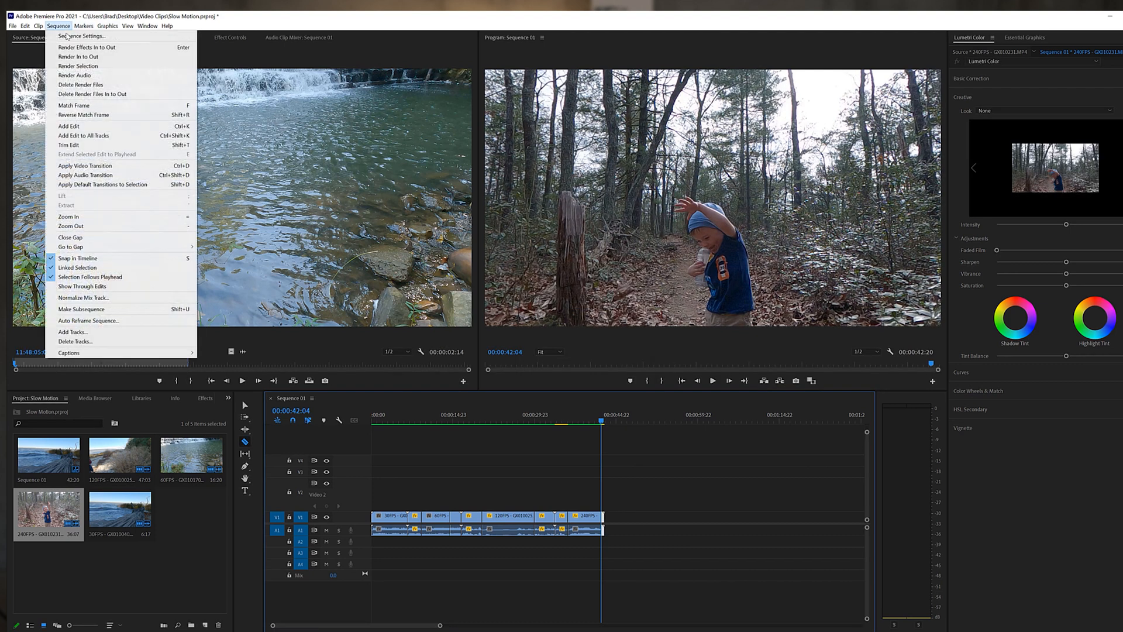
{"action": "left_click", "coordinate": [70, 54]}
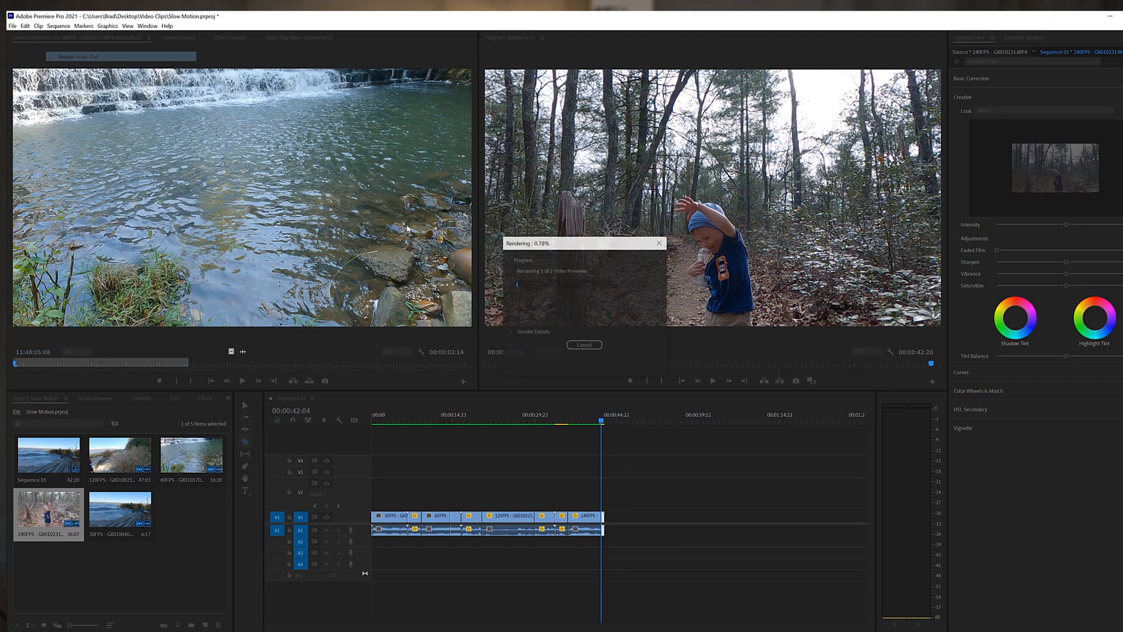
{"action": "left_click", "coordinate": [560, 419]}
{"action": "mouse_move", "coordinate": [550, 418]}
{"action": "left_mouse_down"}
{"action": "mouse_move", "coordinate": [524, 419]}
{"action": "mouse_move", "coordinate": [558, 419]}
{"action": "left_mouse_up"}
{"action": "left_click", "coordinate": [712, 380]}
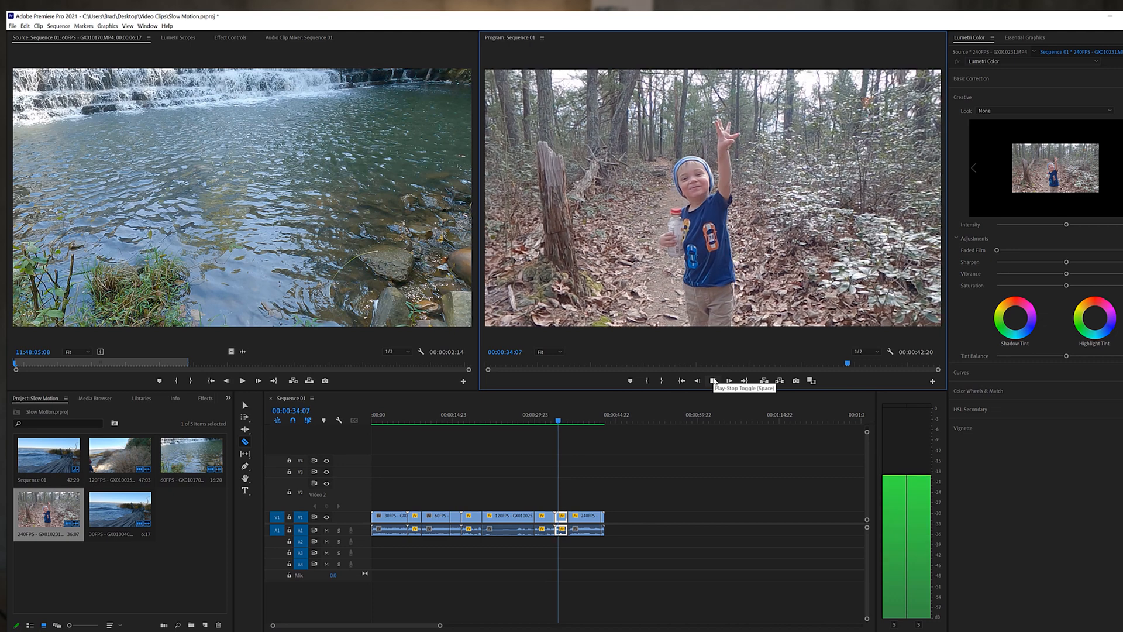